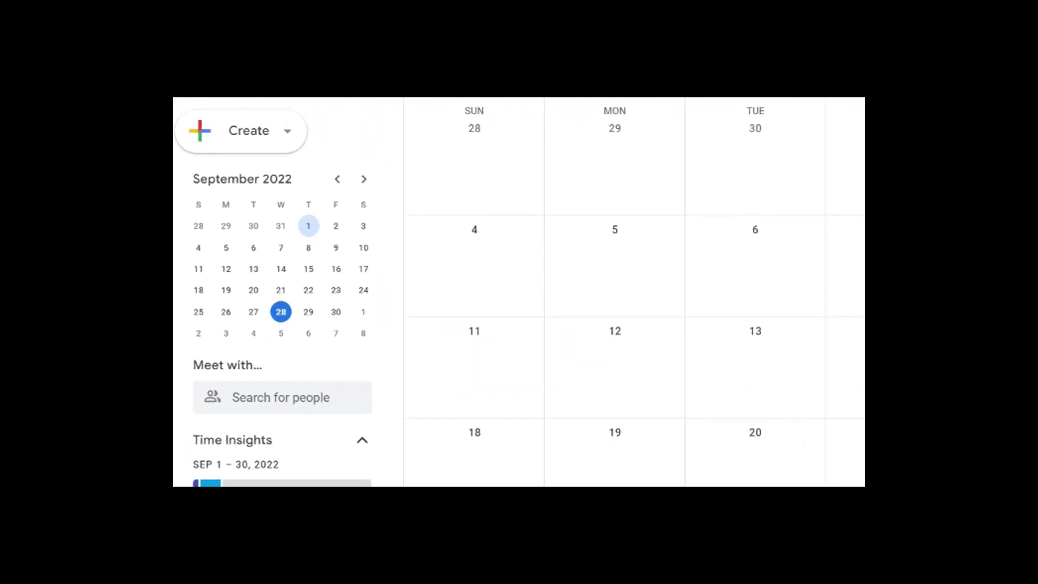
Create the 'Student Led Conferences' appointment schedule with a custom 20-minute appointment duration
click(275, 132)
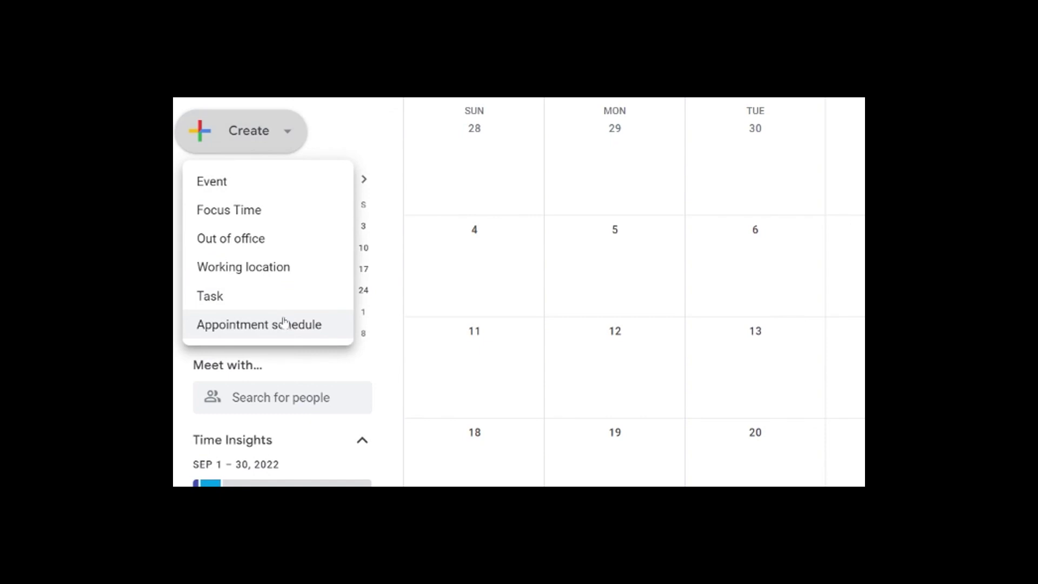
click(283, 322)
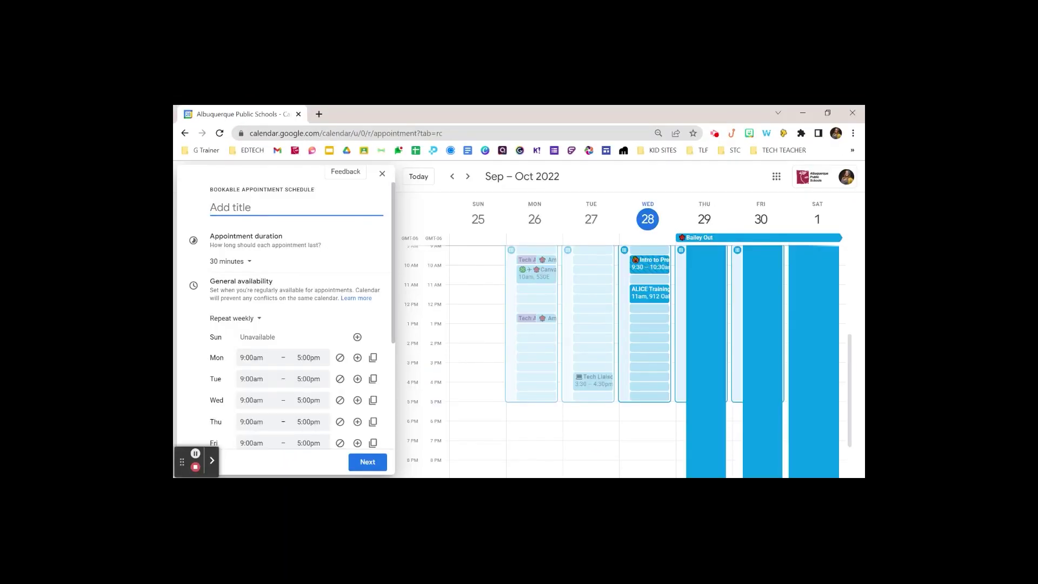
text(Student Led Conferences)
click(246, 262)
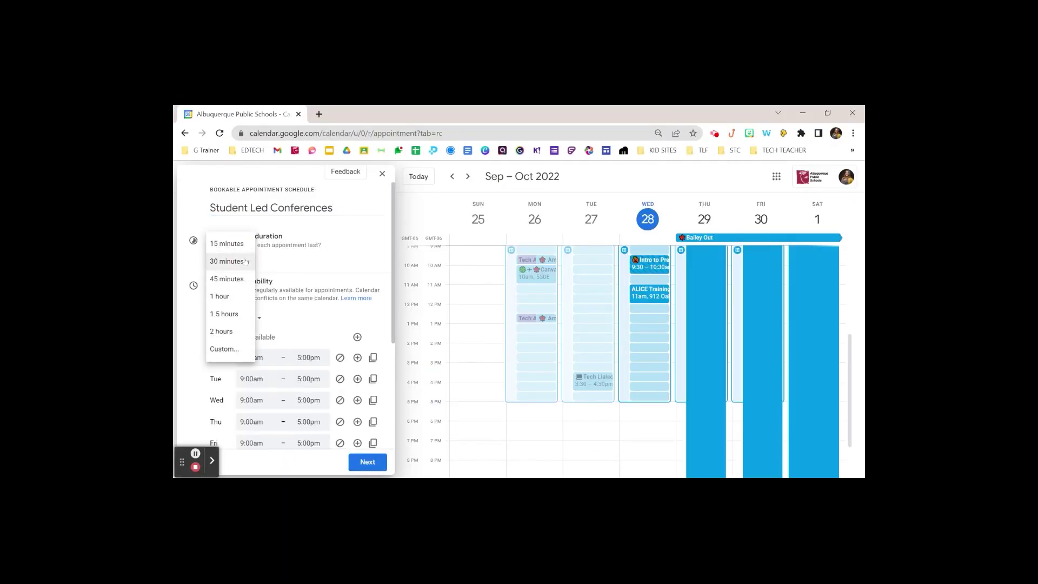
click(240, 351)
drag(456, 316, 434, 318)
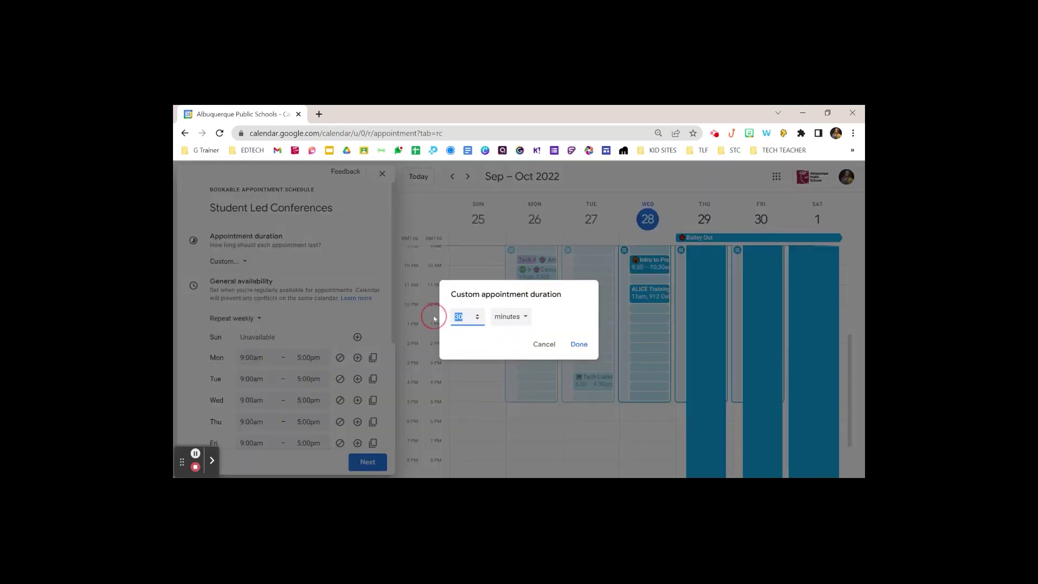
text(20)
click(578, 343)
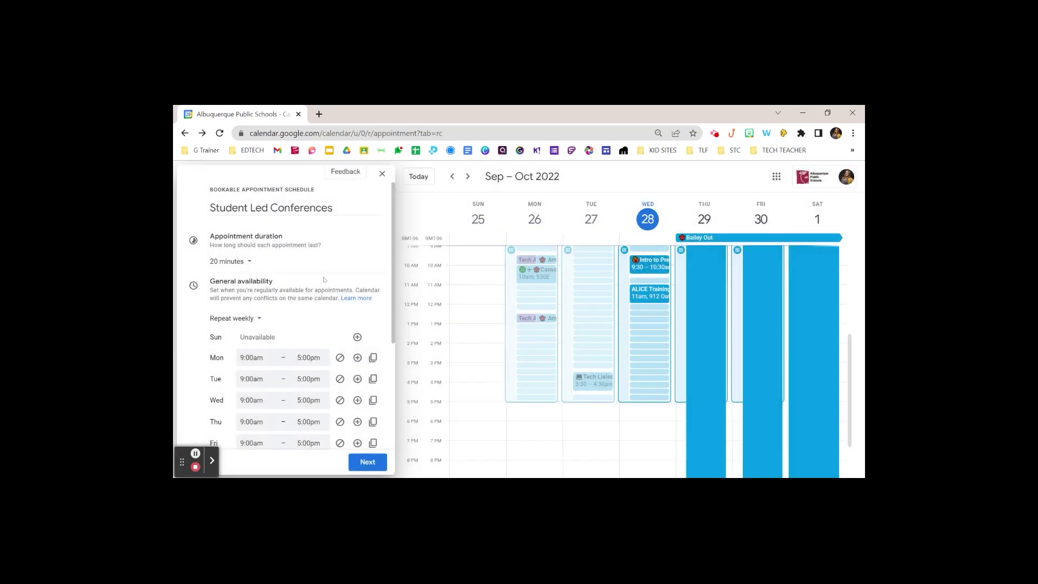
scroll(324, 280, down, 1)
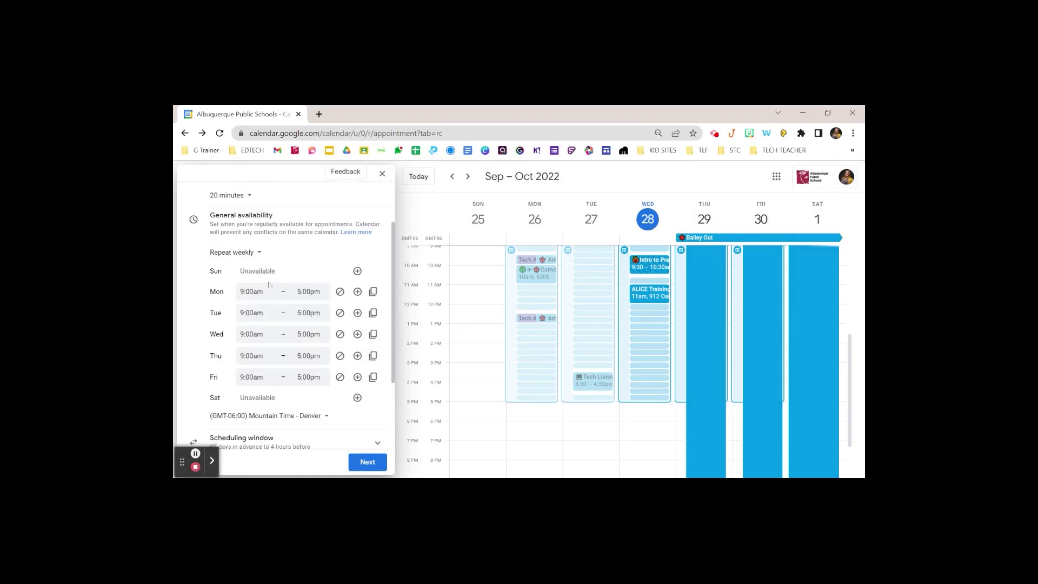
click(259, 252)
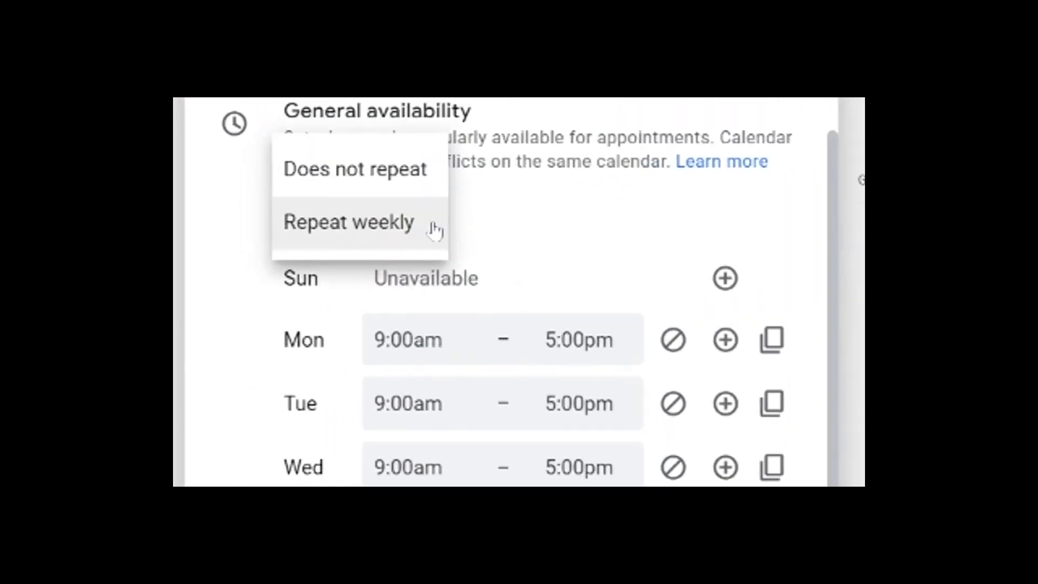
Make availability non-repeating on Nov 21 starting 7:30am, and add a second availability period
click(424, 189)
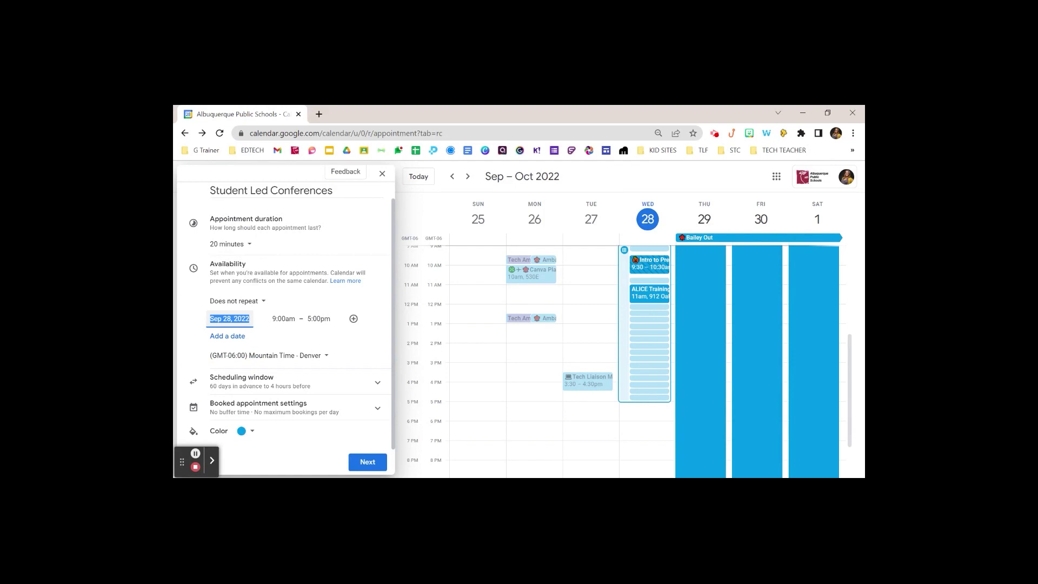
click(230, 317)
click(330, 340)
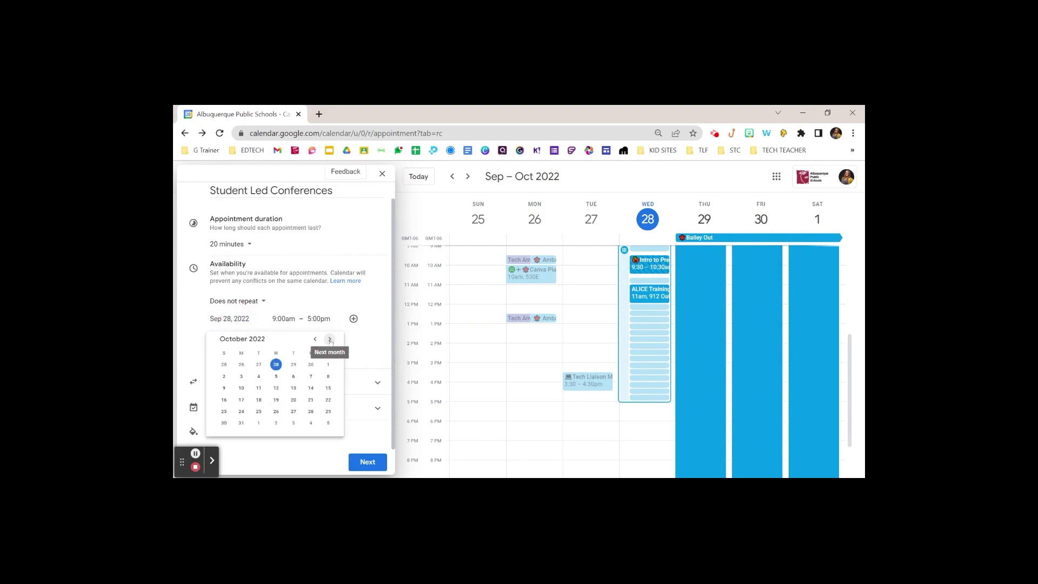
click(241, 399)
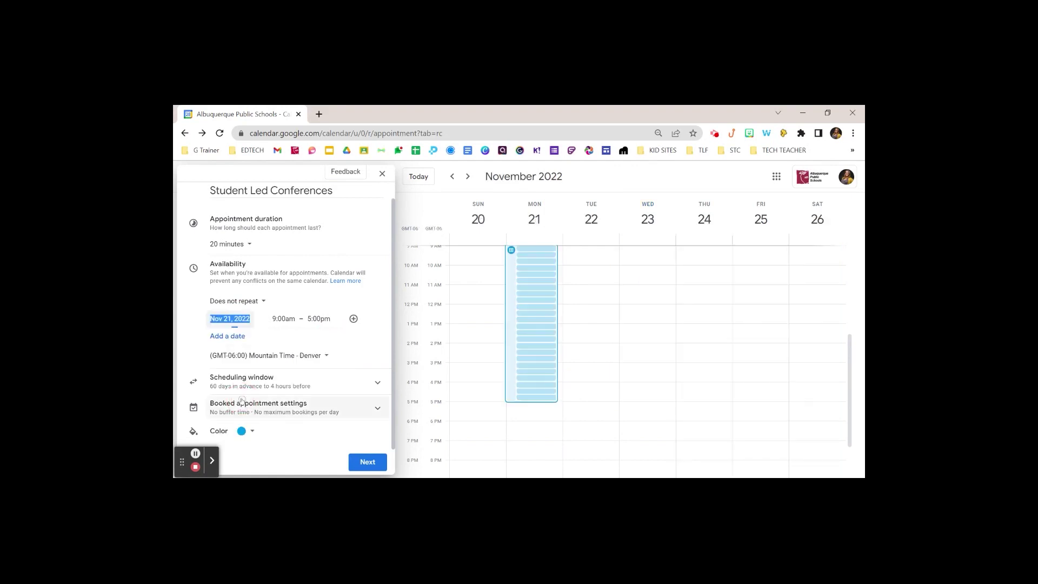
click(283, 318)
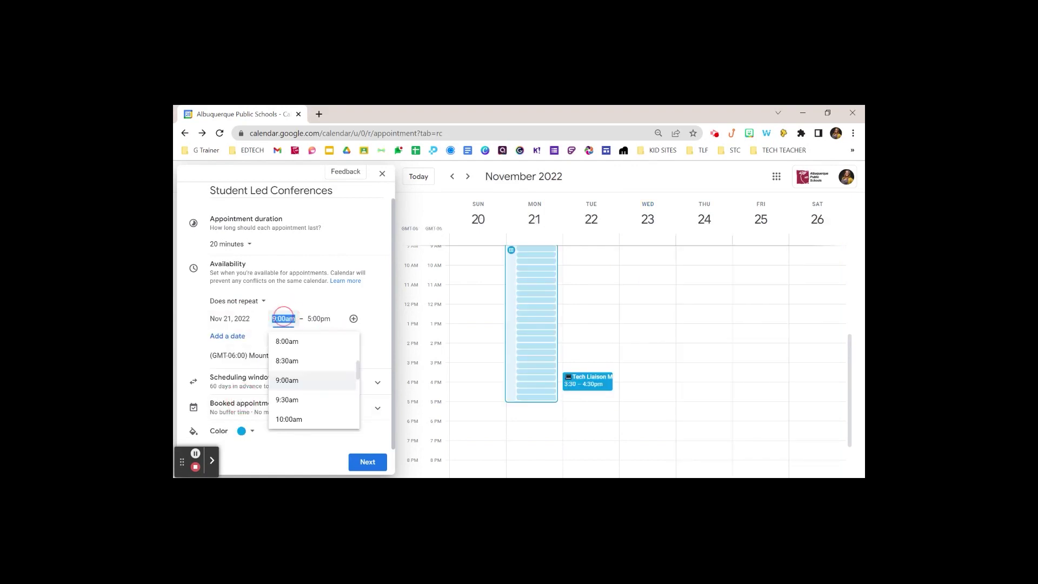
scroll(293, 350, up, 2)
click(288, 360)
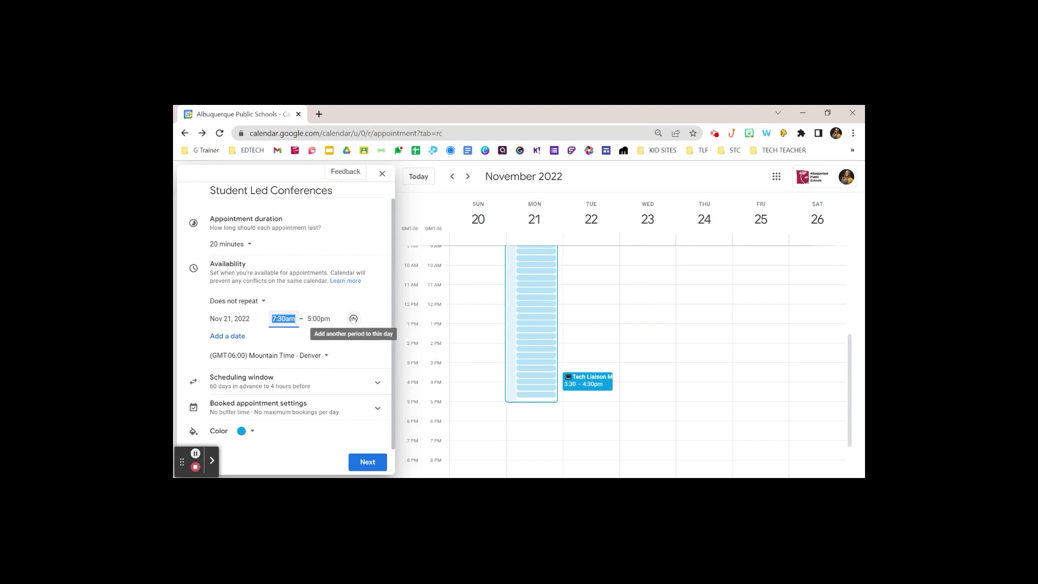
click(353, 318)
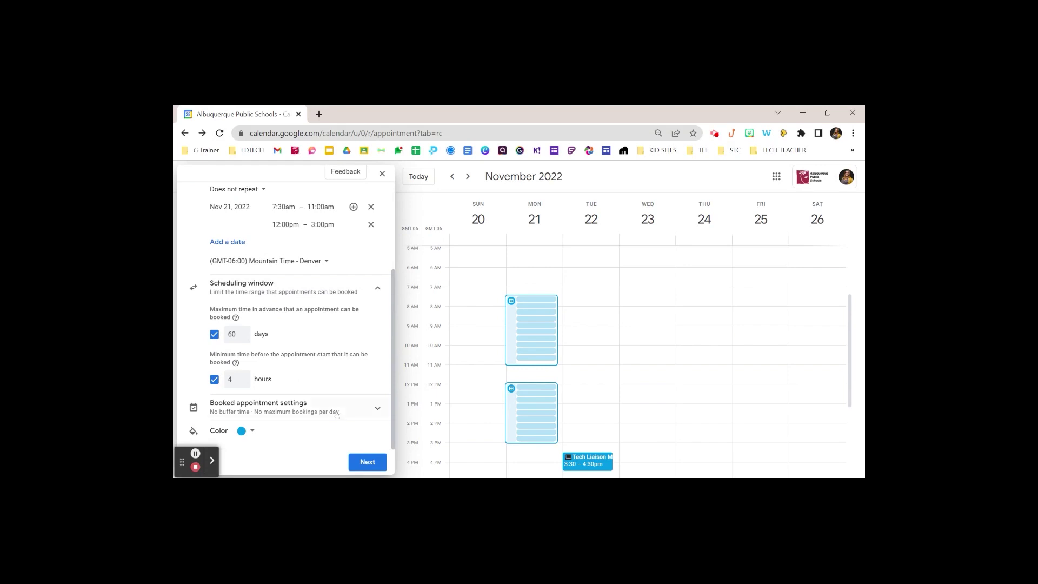
Set the schedule colour to yellow and continue to the booking page settings
click(377, 408)
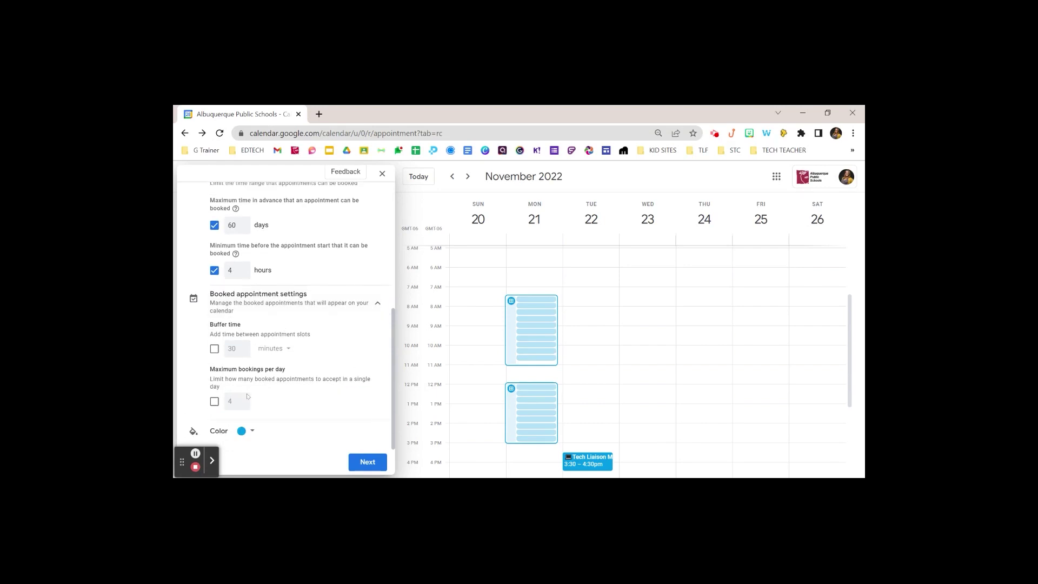
click(247, 433)
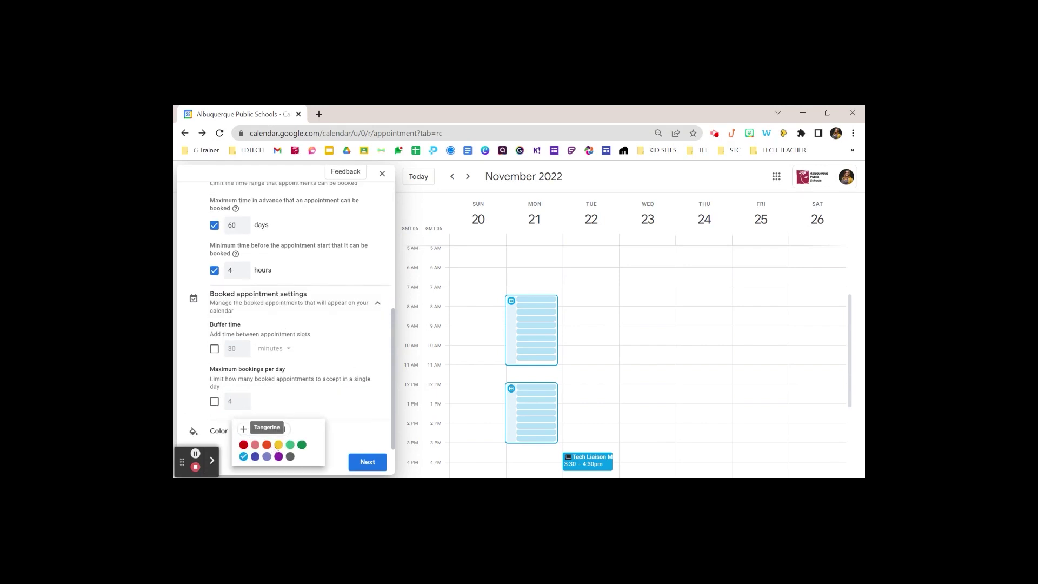
click(267, 443)
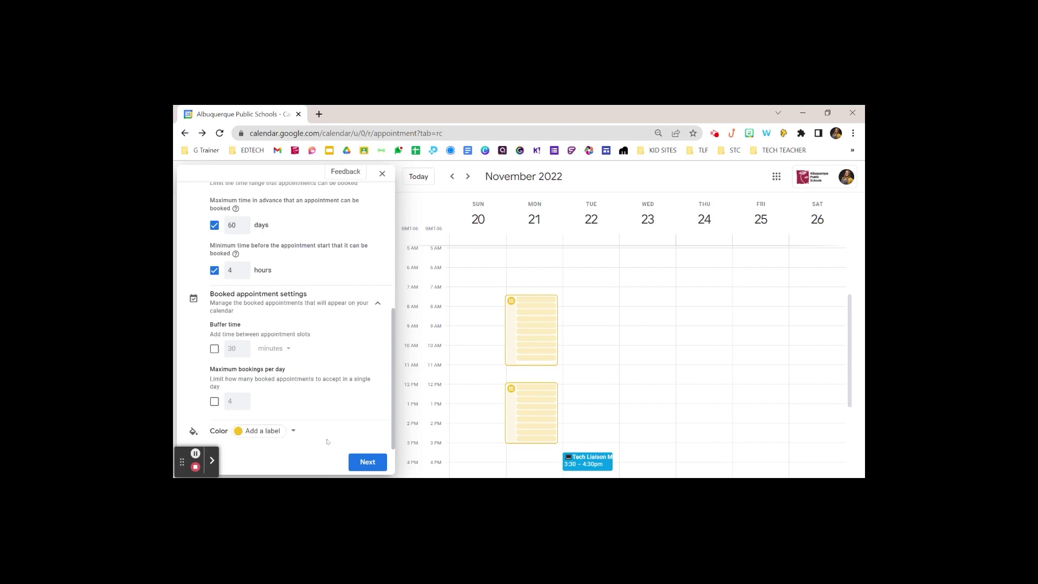
click(367, 462)
click(272, 266)
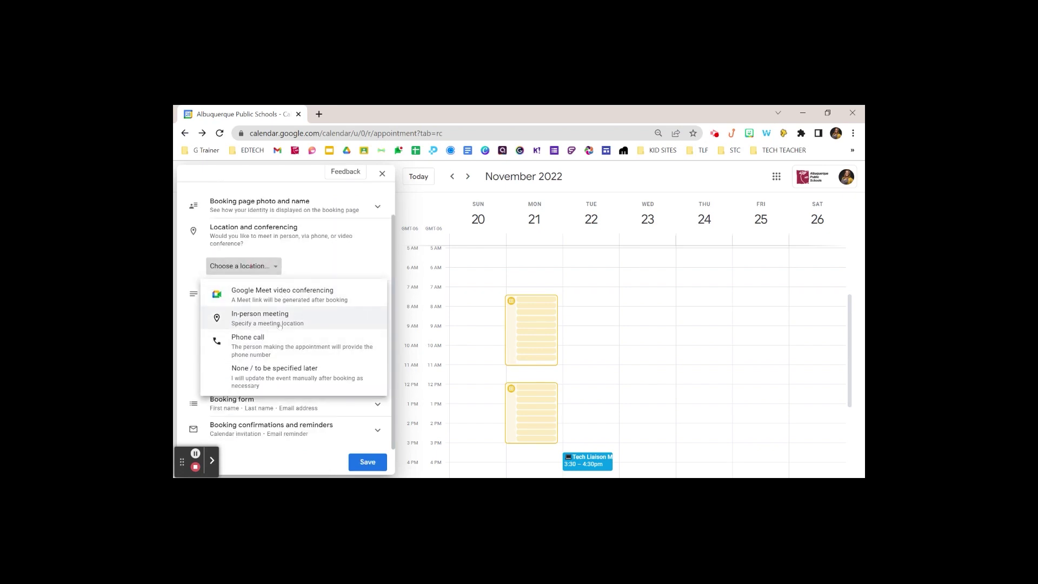
Write the booking description and add a required custom 'Student Name' question to the form
click(327, 251)
click(280, 341)
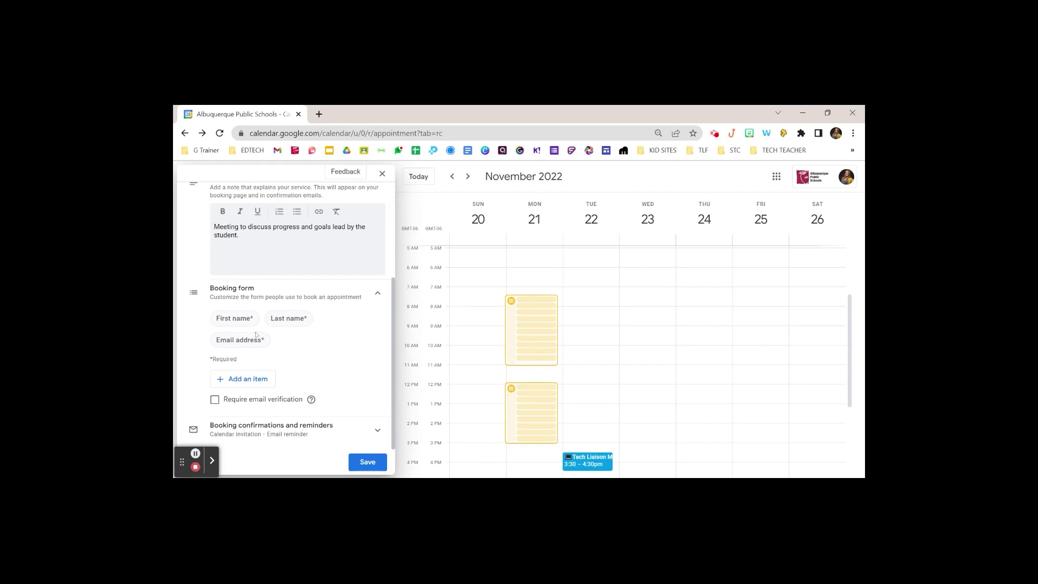
click(265, 379)
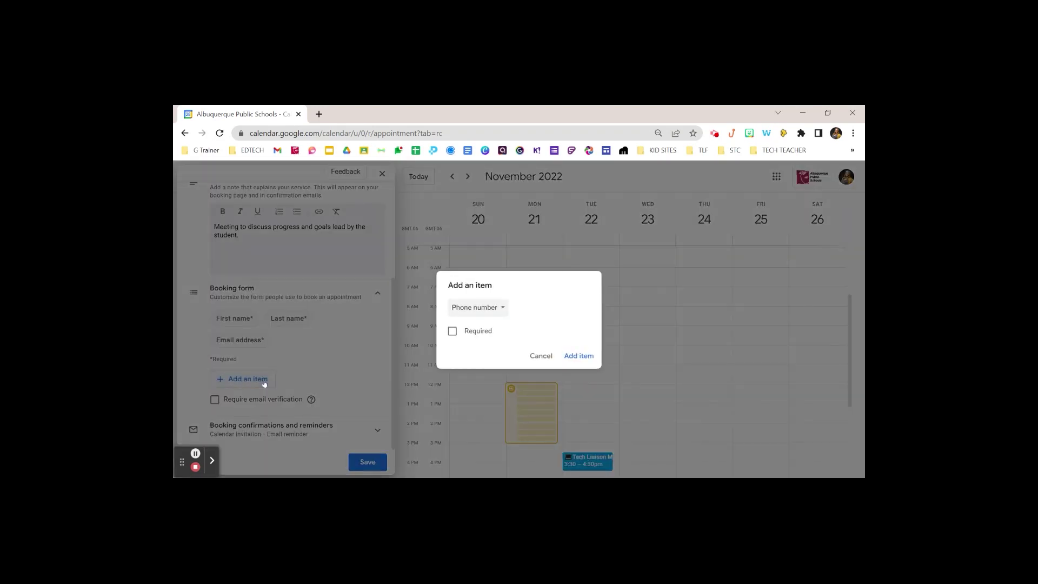
click(487, 308)
click(486, 326)
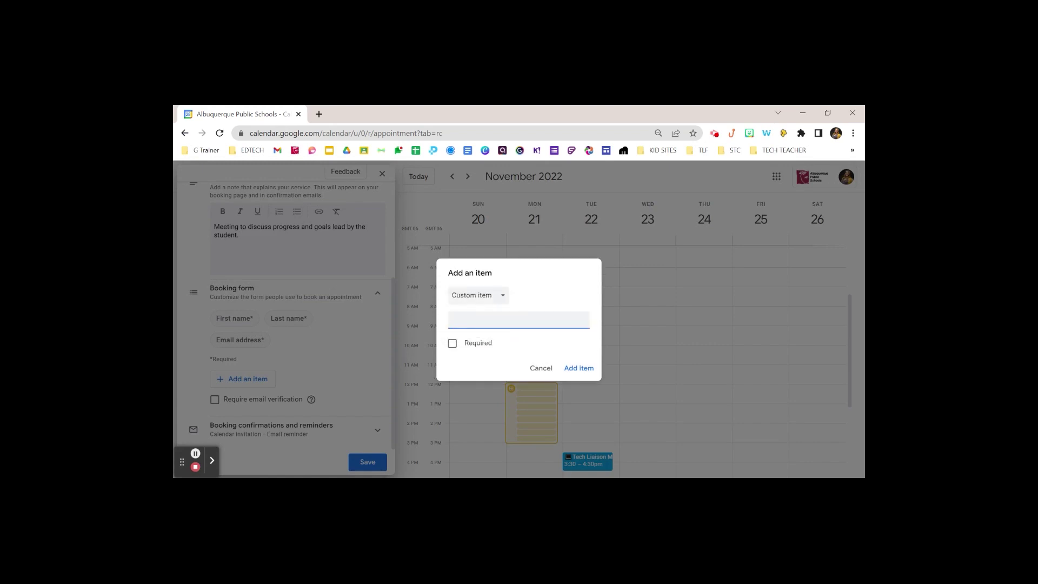
text(Student)
text( Name)
click(452, 343)
click(579, 367)
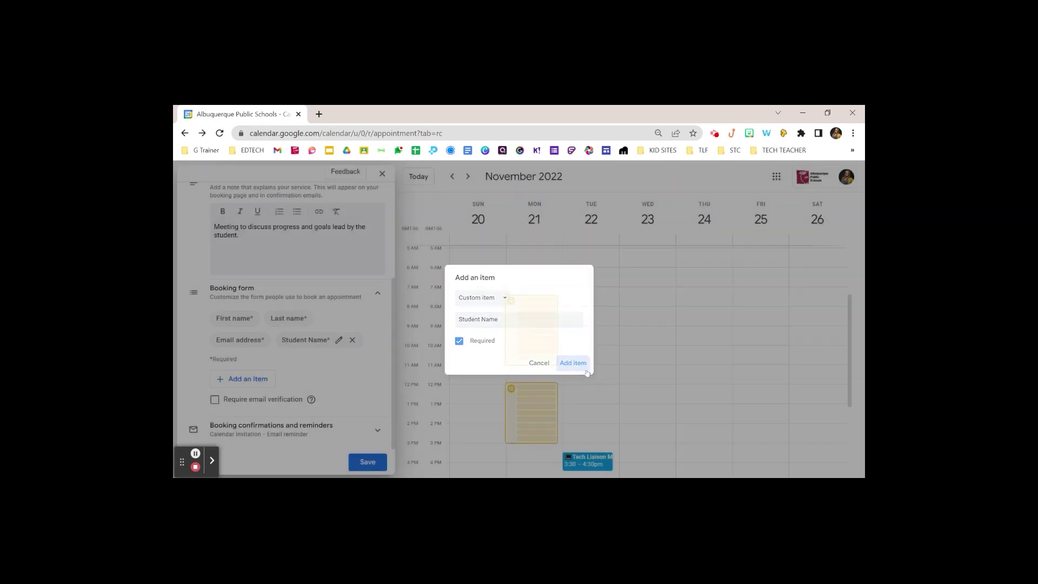
click(296, 425)
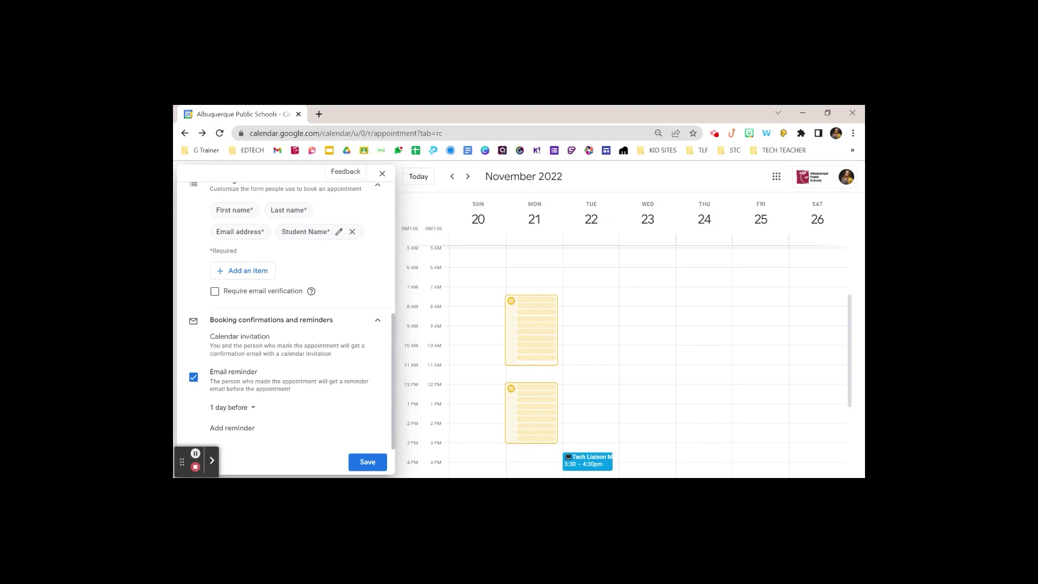
Add an email reminder 10 minutes before and save the schedule
click(234, 428)
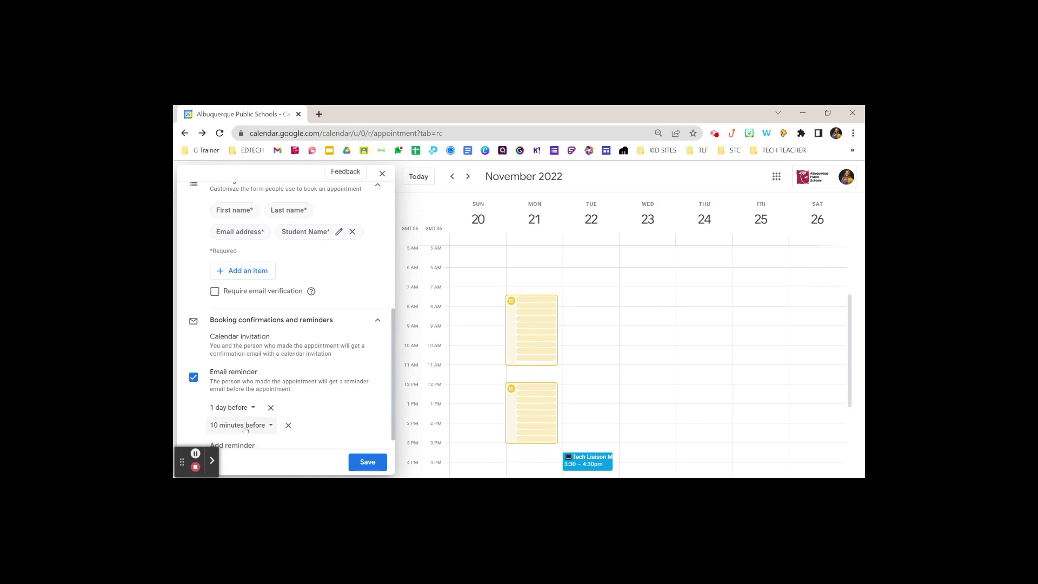
scroll(245, 430, down, 1)
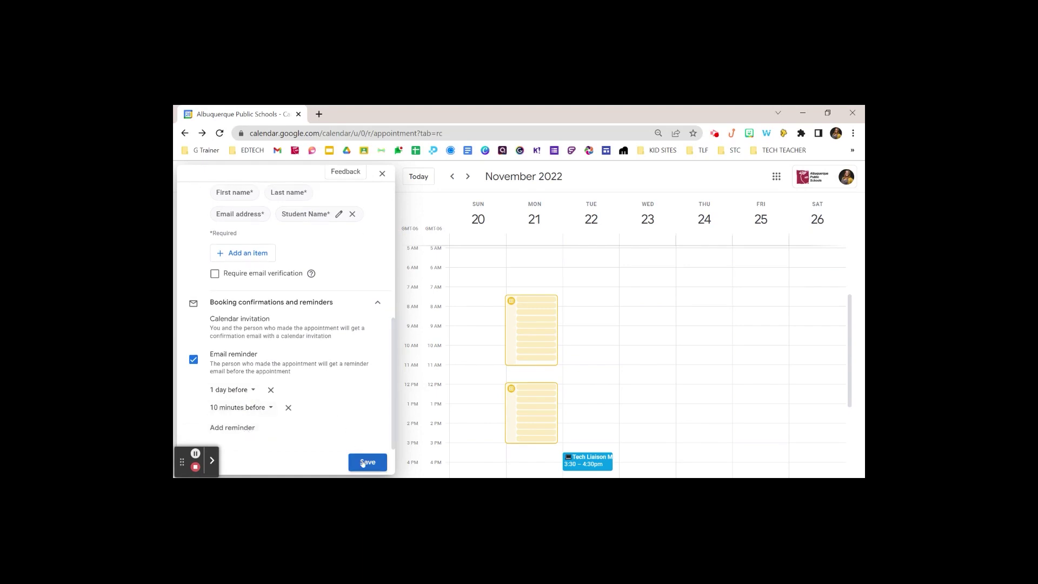
click(364, 461)
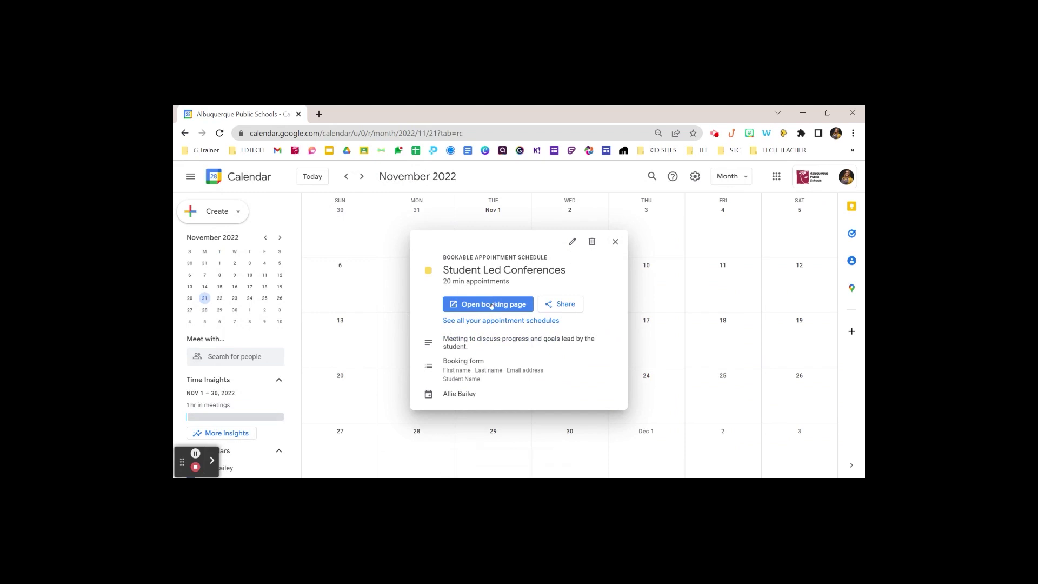
click(556, 304)
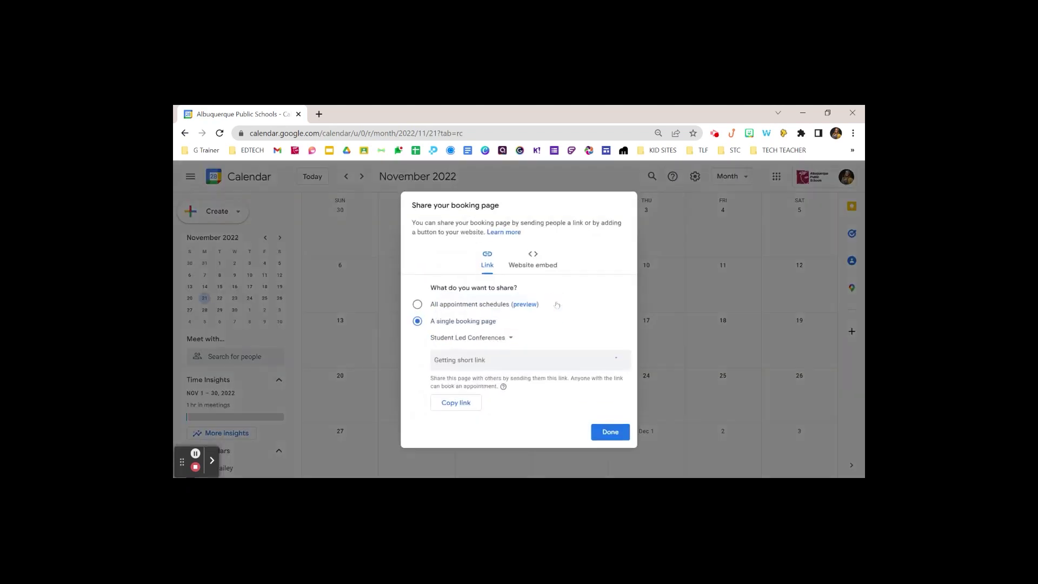
click(614, 438)
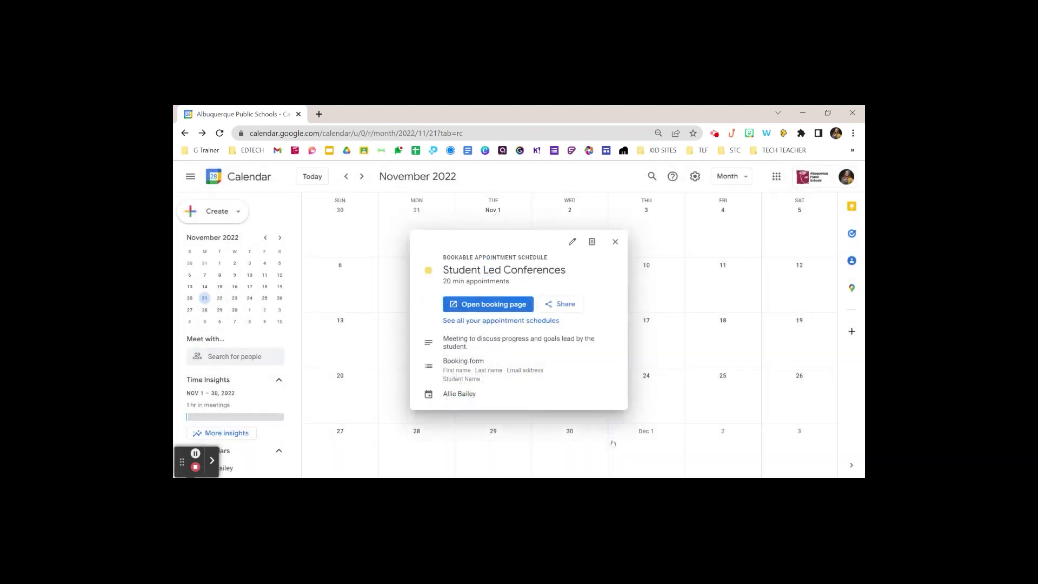
click(487, 304)
scroll(414, 324, down, 1)
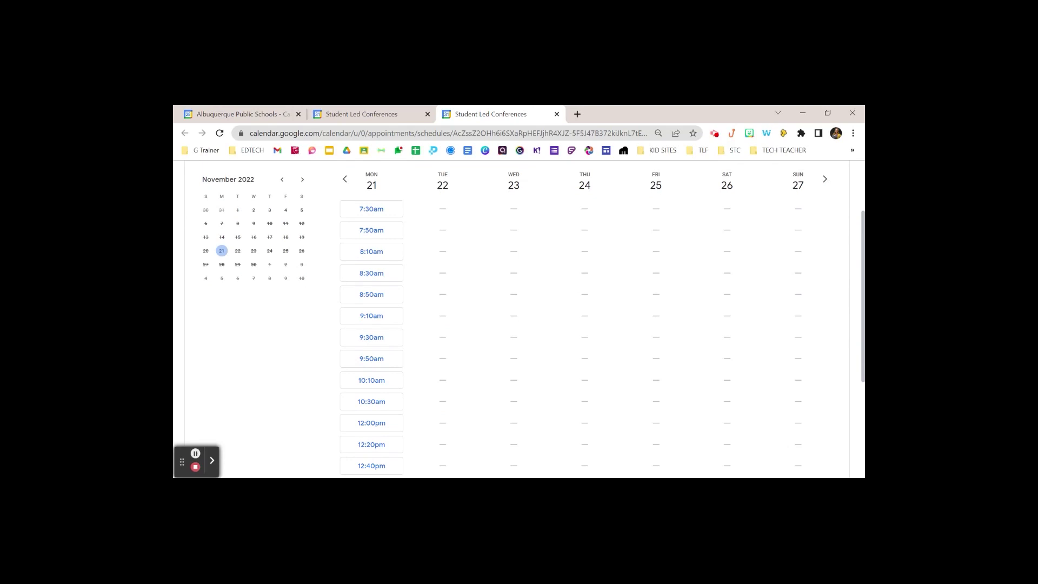
scroll(519, 325, up, 1)
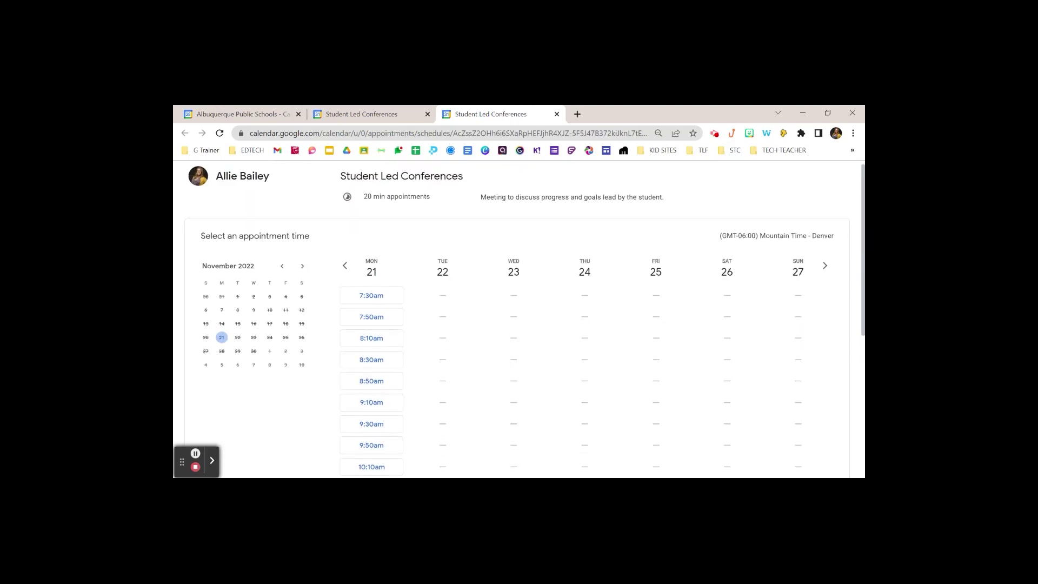
scroll(387, 303, down, 1)
scroll(387, 302, down, 1)
scroll(387, 302, down, 1)
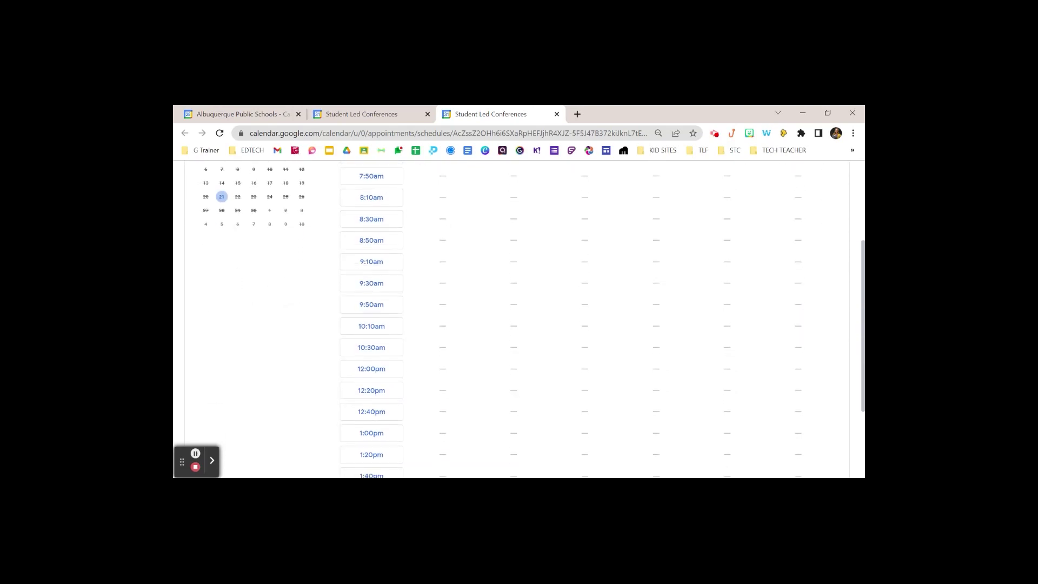
Book the Monday Nov 21, 9:50am slot with the student's name entered
click(387, 303)
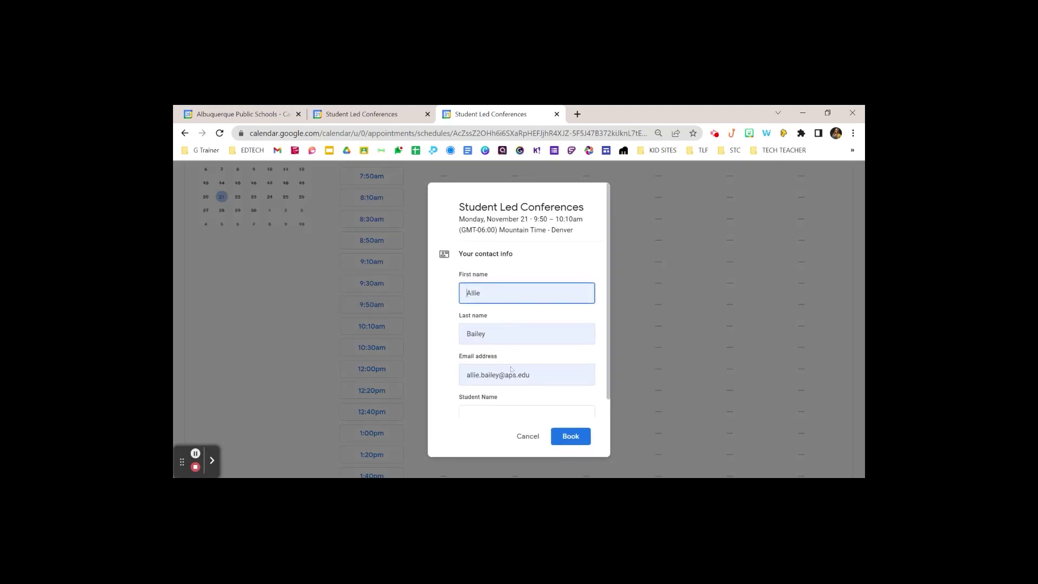
scroll(511, 369, down, 1)
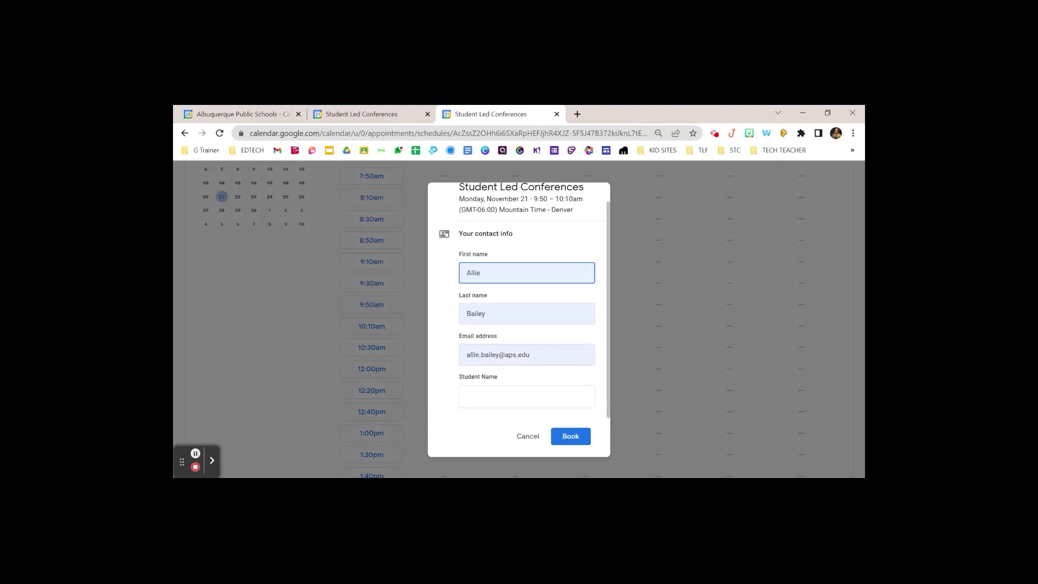
click(492, 394)
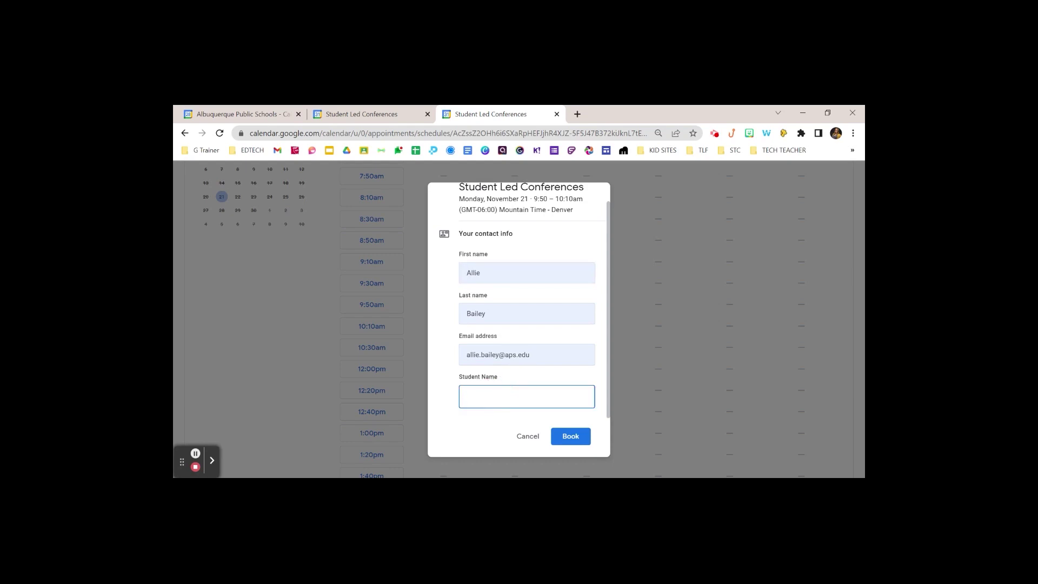
text(S)
text(am B)
click(584, 438)
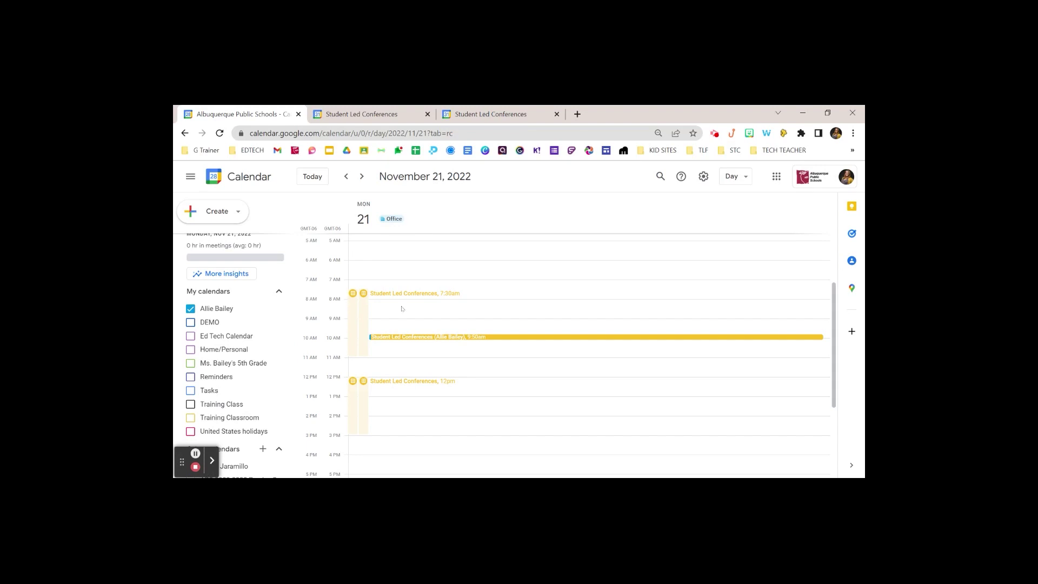
click(383, 337)
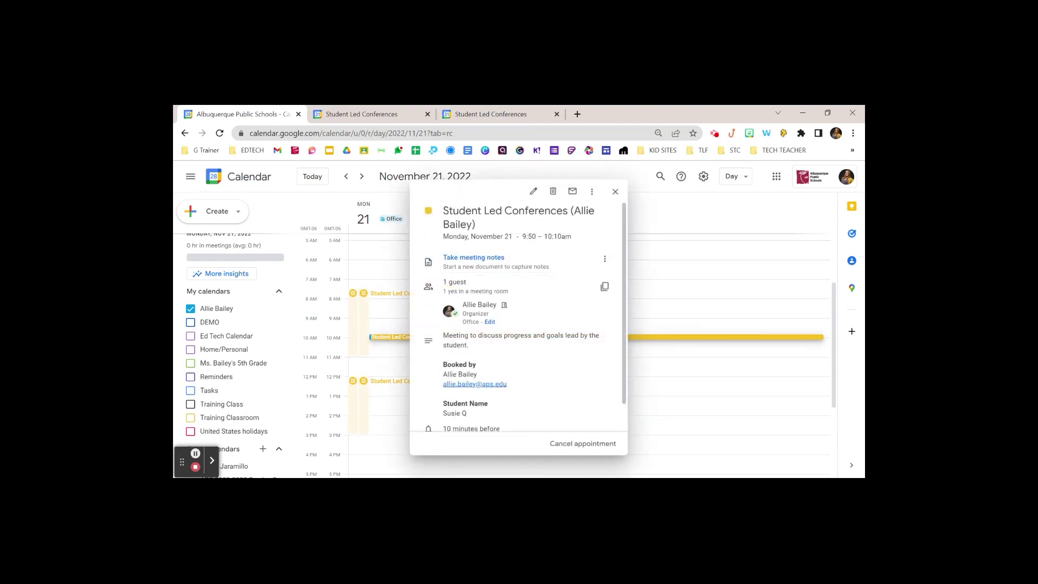
scroll(518, 316, down, 1)
scroll(519, 317, down, 1)
scroll(519, 317, up, 1)
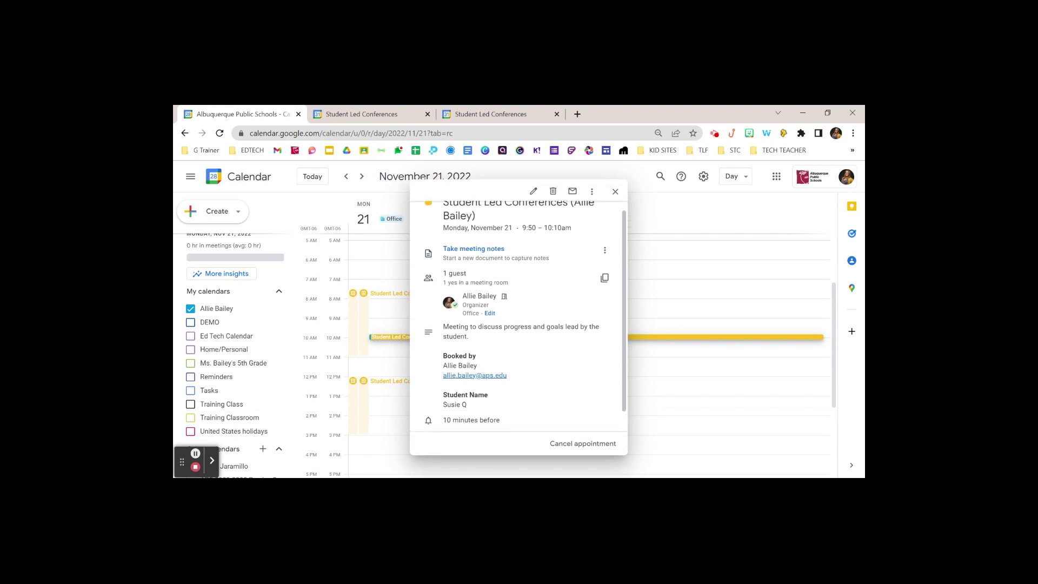
scroll(519, 316, up, 1)
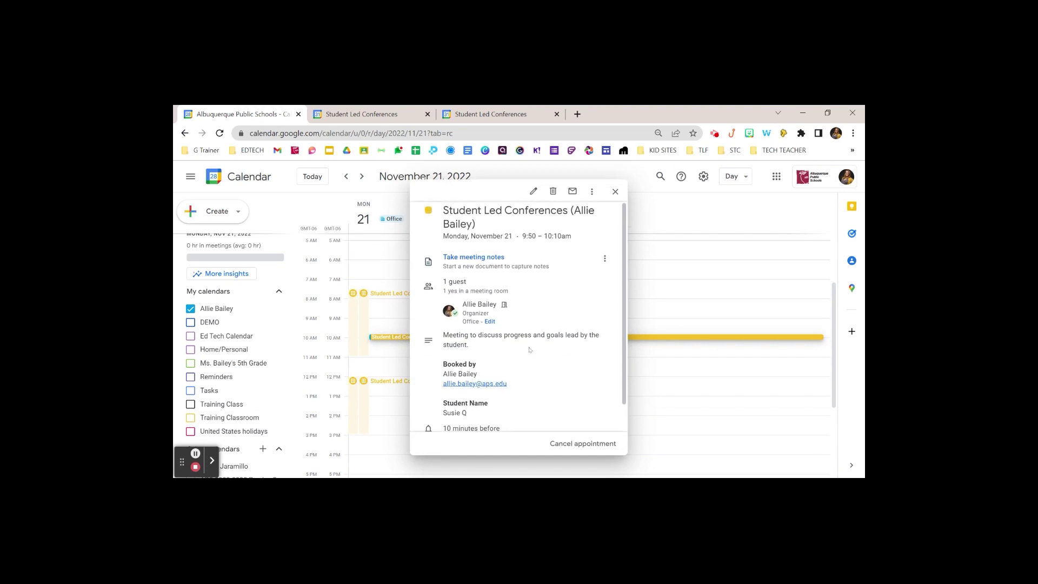
scroll(528, 350, down, 1)
click(573, 448)
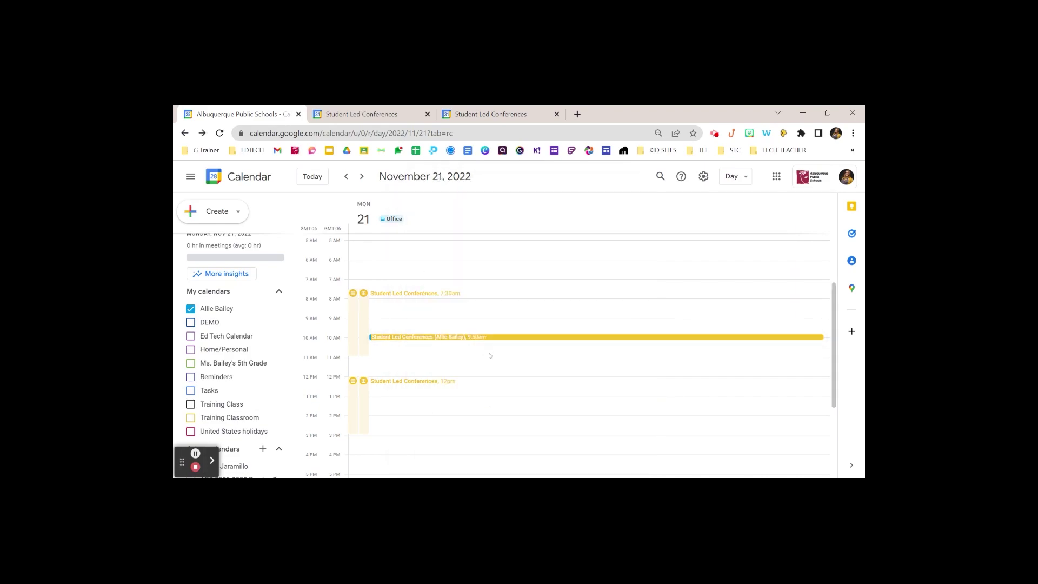